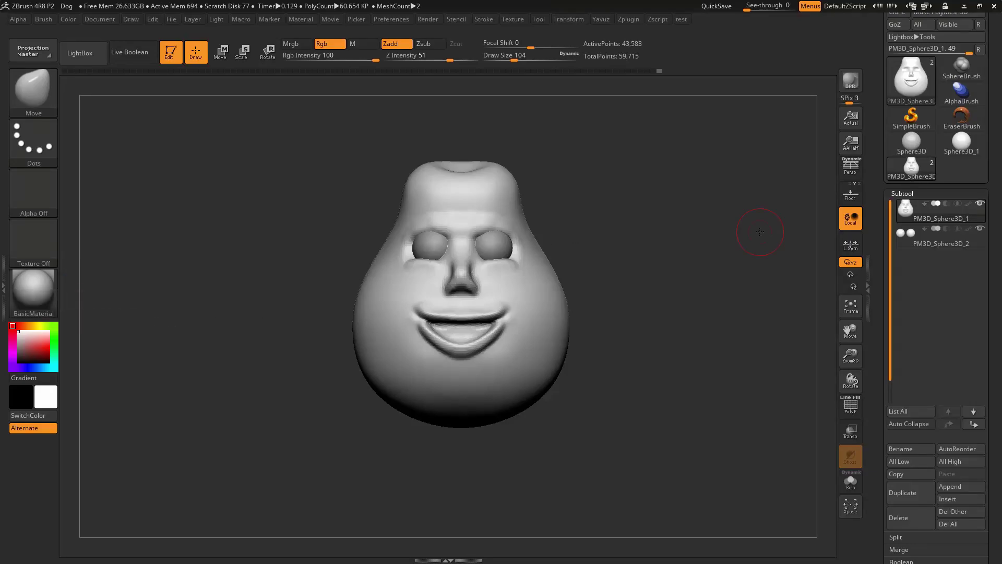
Step: Compare the head against an enlarged pear reference image, then dismiss the reference
mouse_move(669, 189)
left_mouse_down()
mouse_move(621, 234)
mouse_move(709, 224)
left_mouse_up()
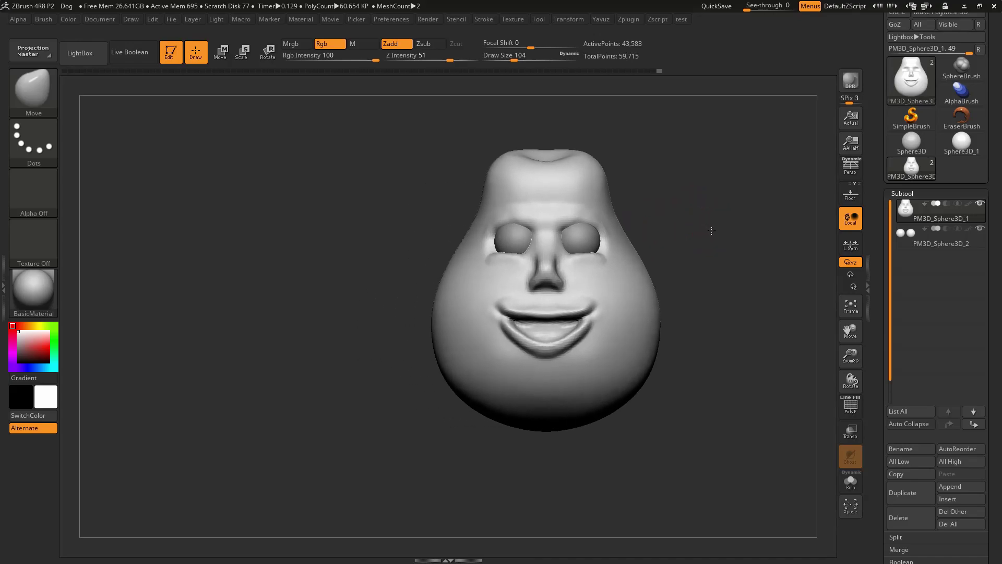
left_click_drag(646, 226, 671, 220, "alt")
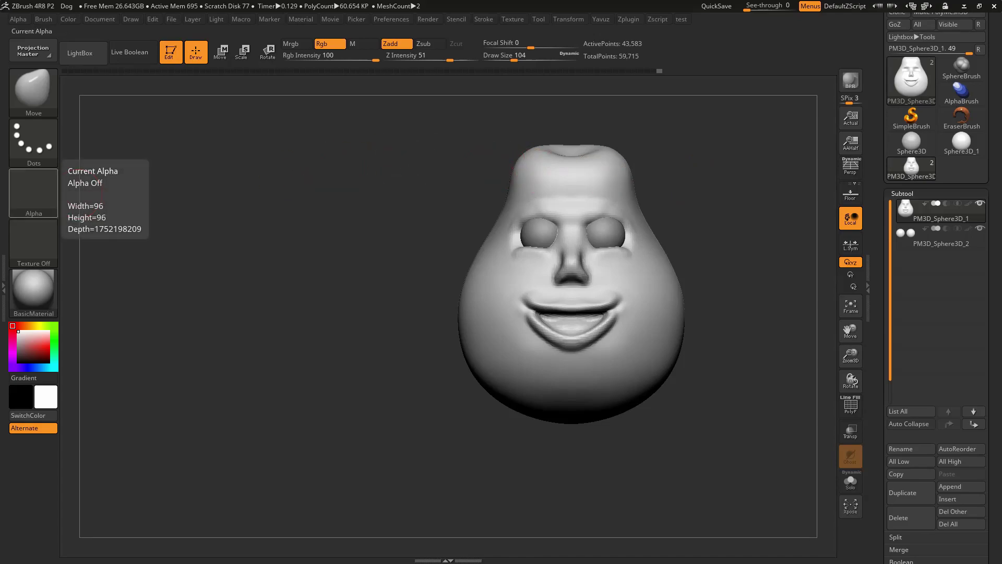
left_click_drag(0, 72, 189, 70)
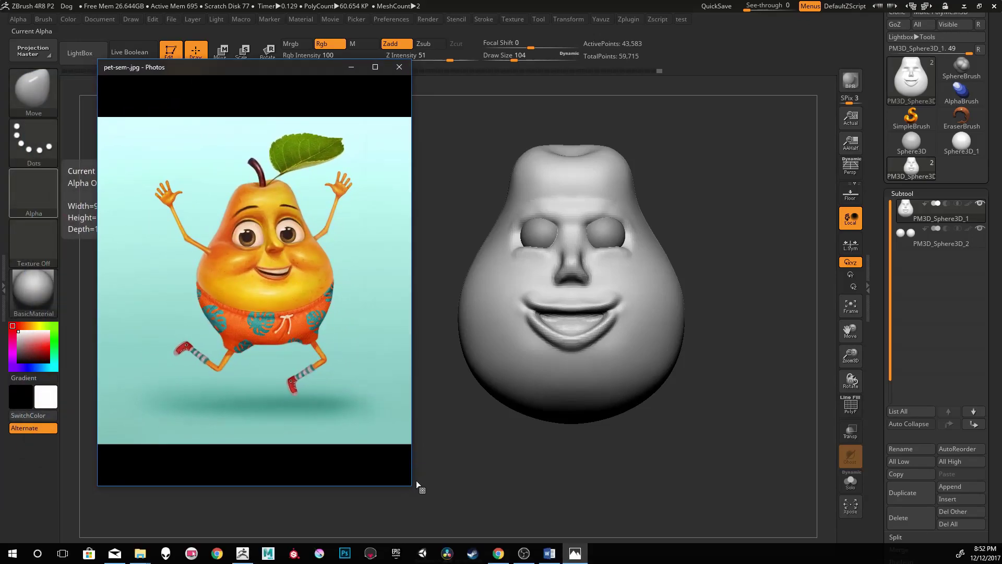
left_click_drag(412, 488, 475, 541)
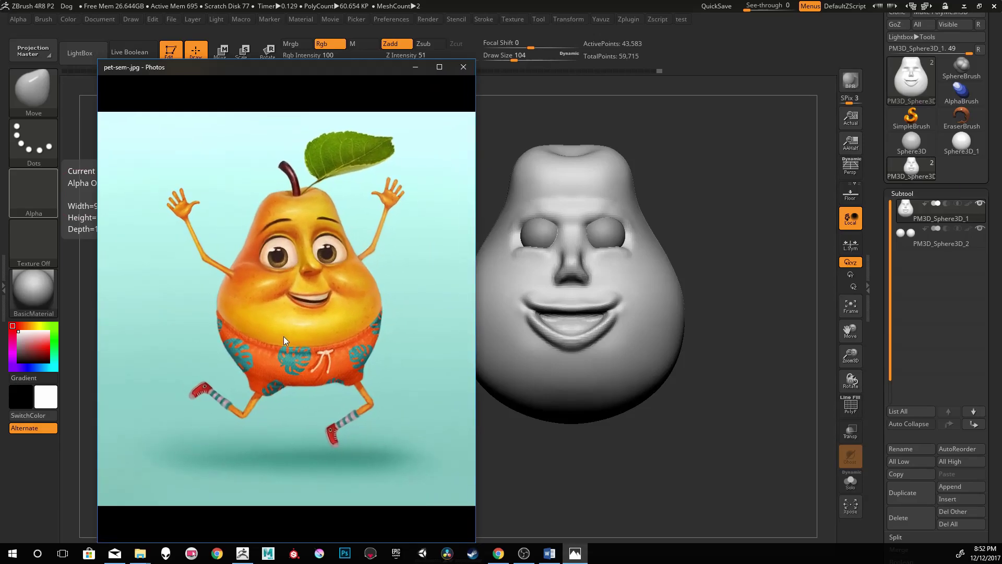
left_click_drag(222, 70, 178, 27)
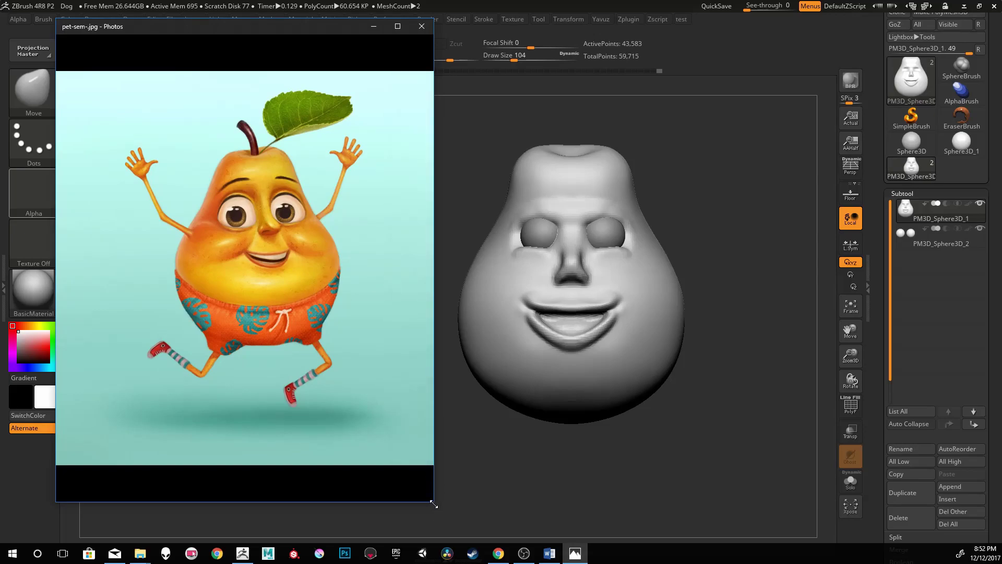
mouse_move(433, 503)
left_mouse_down()
mouse_move(582, 560)
mouse_move(568, 553)
left_mouse_up()
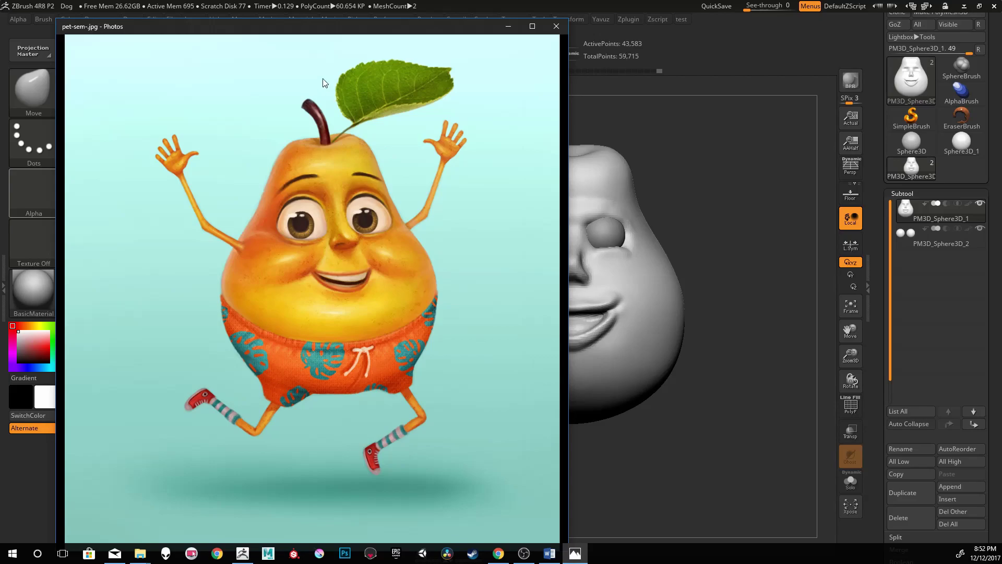
left_click_drag(293, 35, 190, 35)
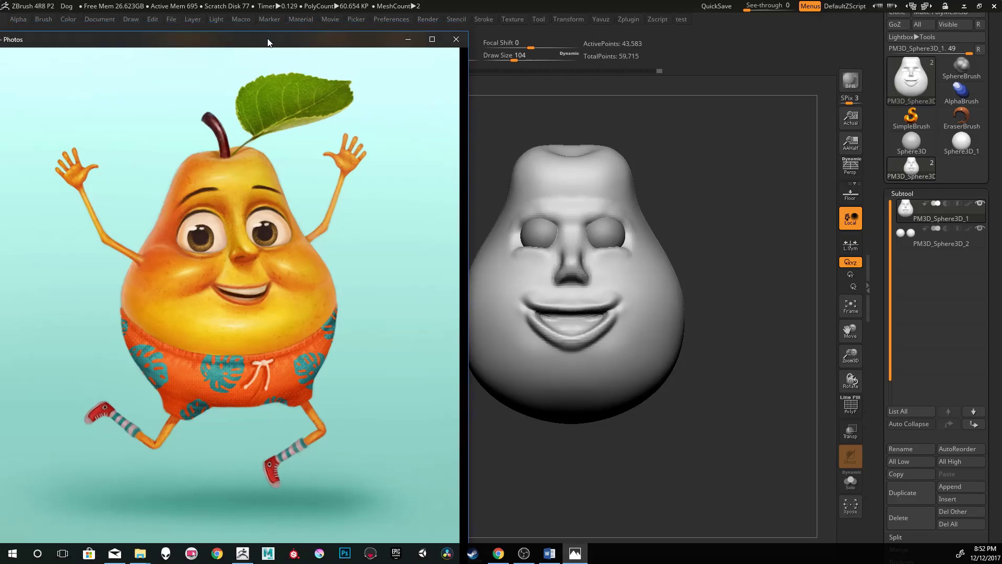
left_click_drag(258, 35, 3, 54)
left_click(51, 50)
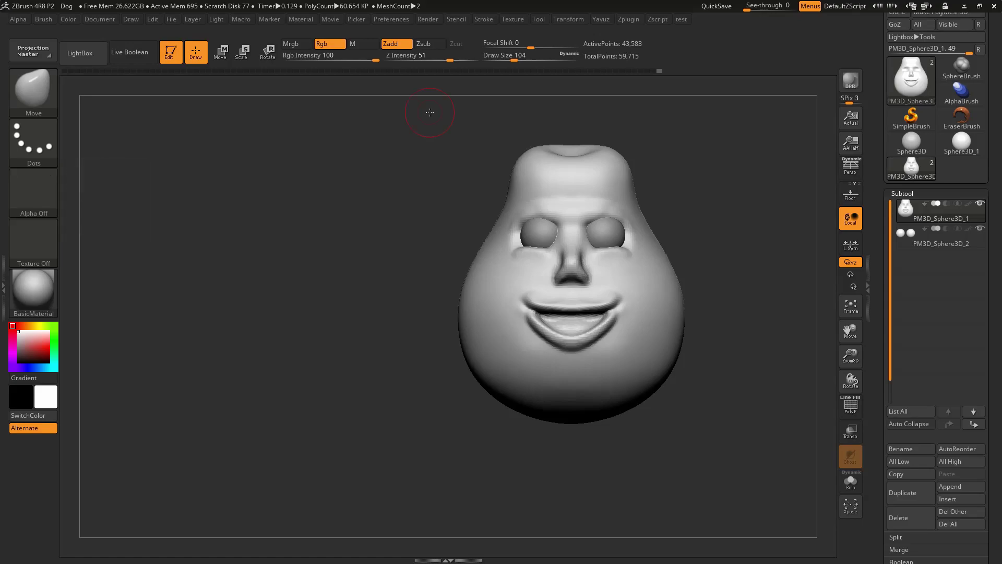
Step: Select the PM3D_Sphere3D_2 eye subtool and zoom in on the face
mouse_move(706, 185)
left_mouse_down("alt")
mouse_move(583, 224)
mouse_move(487, 223)
left_mouse_up("alt")
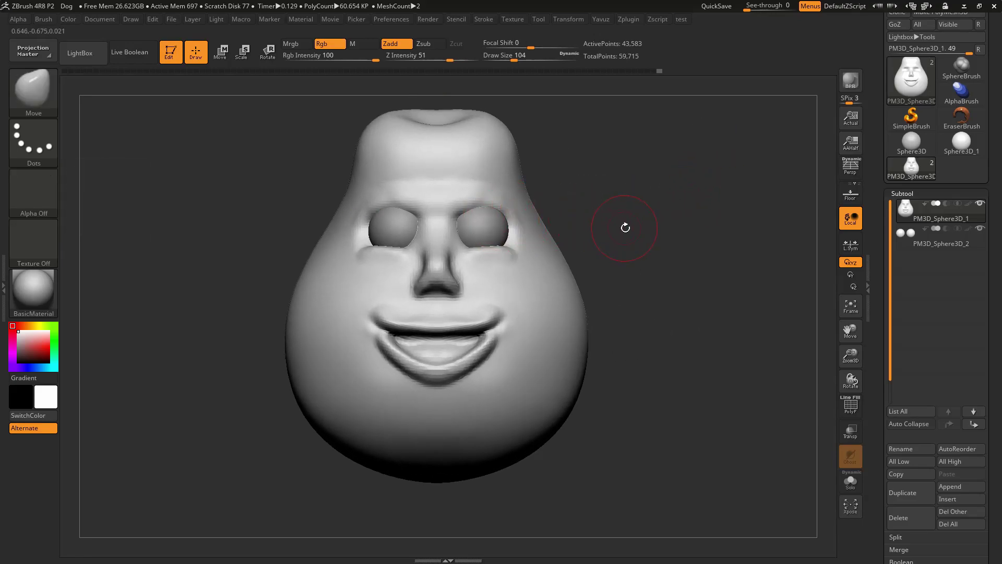
left_click(906, 233)
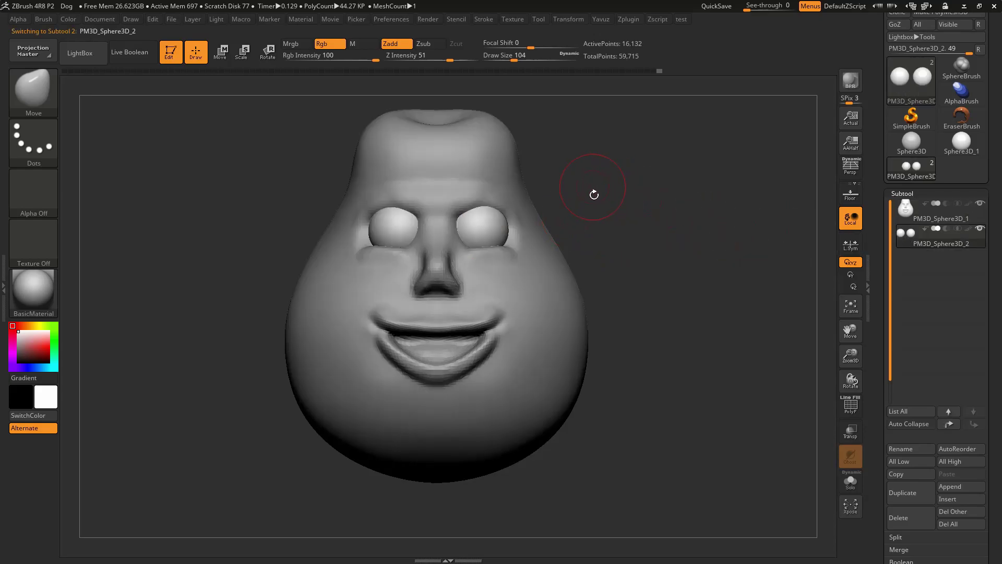
mouse_move(594, 194)
left_mouse_down()
mouse_move(594, 212)
mouse_move(622, 221)
left_mouse_up()
Step: Scale both eye spheres taller along a vertical transpose line into oval cartoon eyes
key("e")
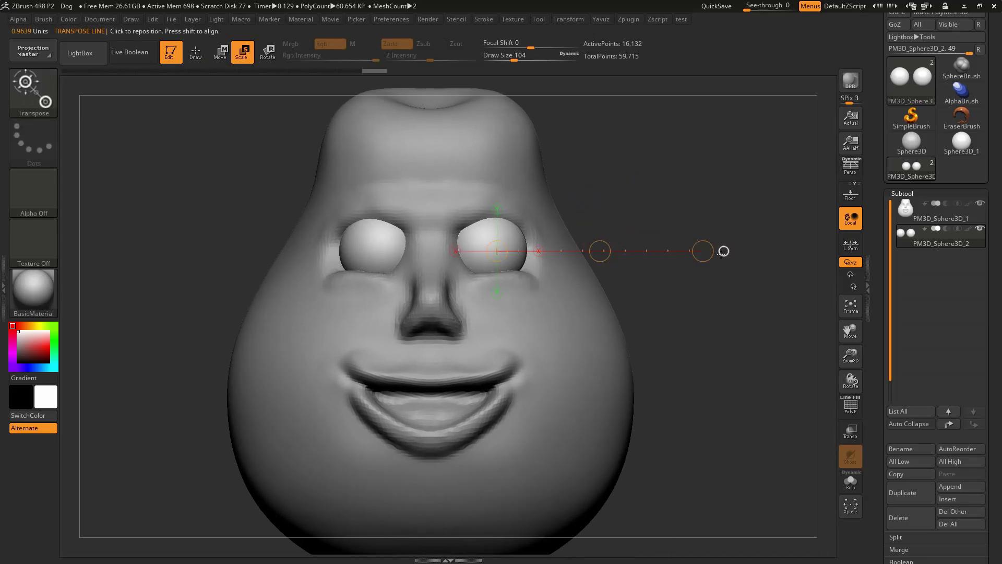
left_click(723, 251)
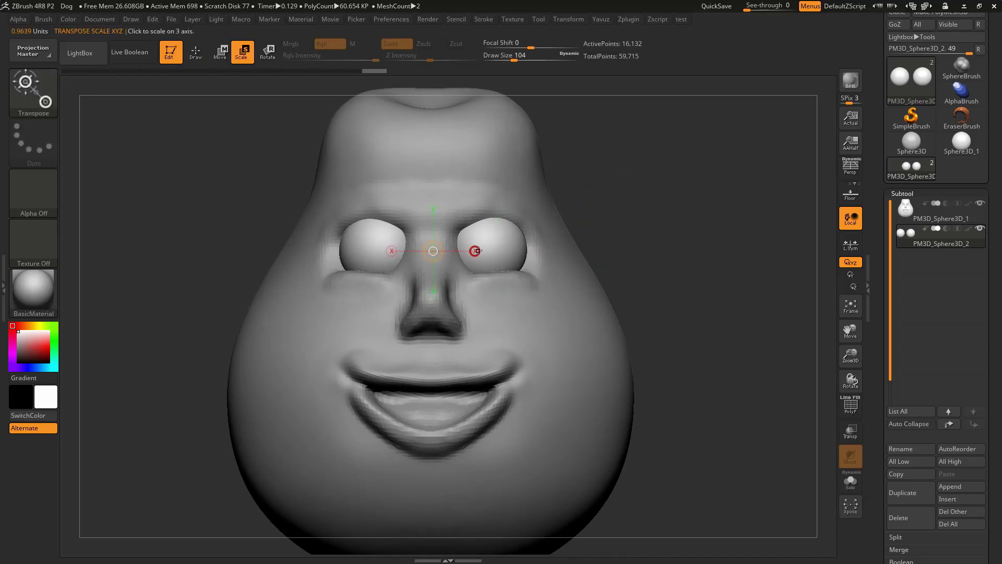
left_click_drag(475, 250, 522, 244)
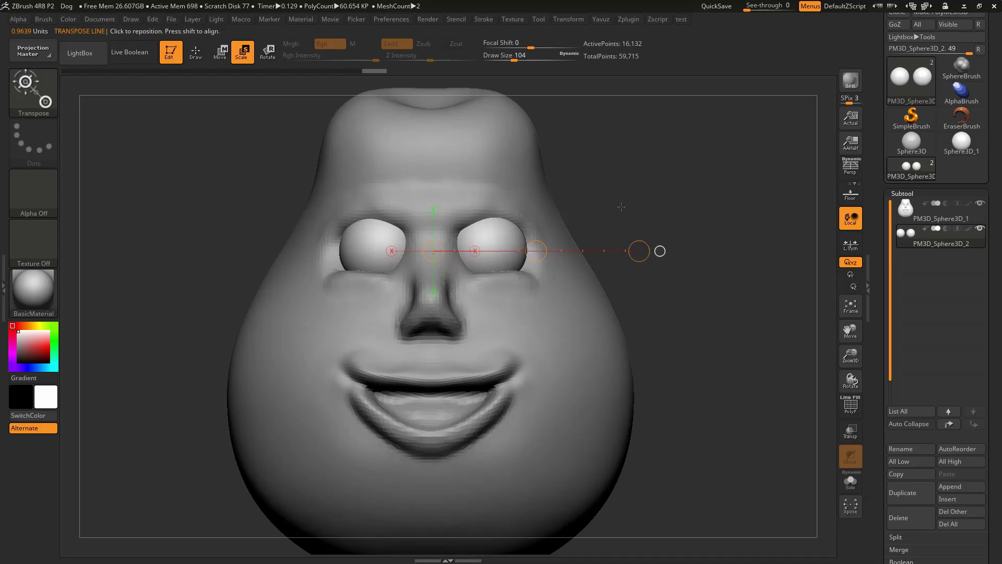
left_click_drag(639, 251, 433, 26, "shift")
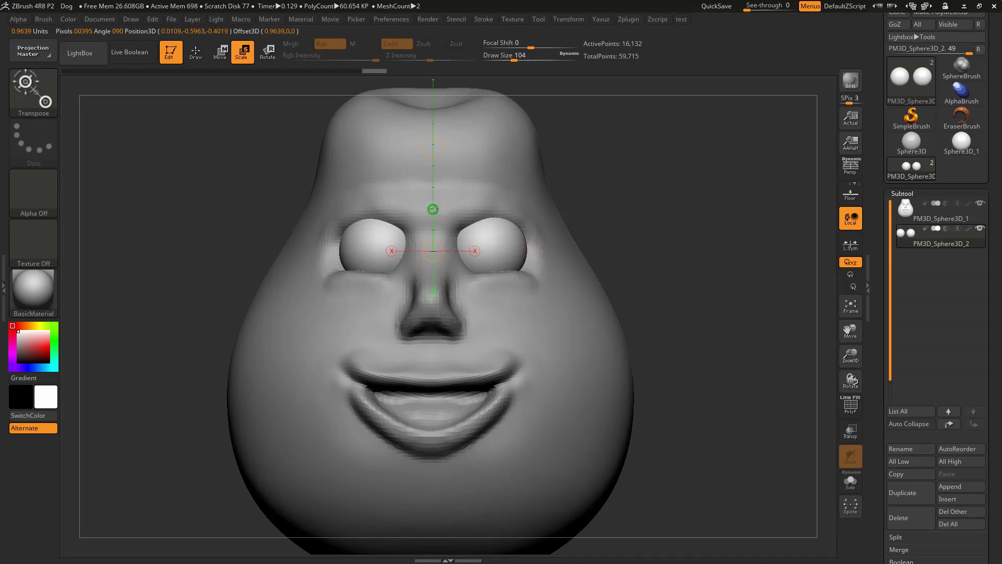
left_click_drag(565, 152, 555, 228, "alt")
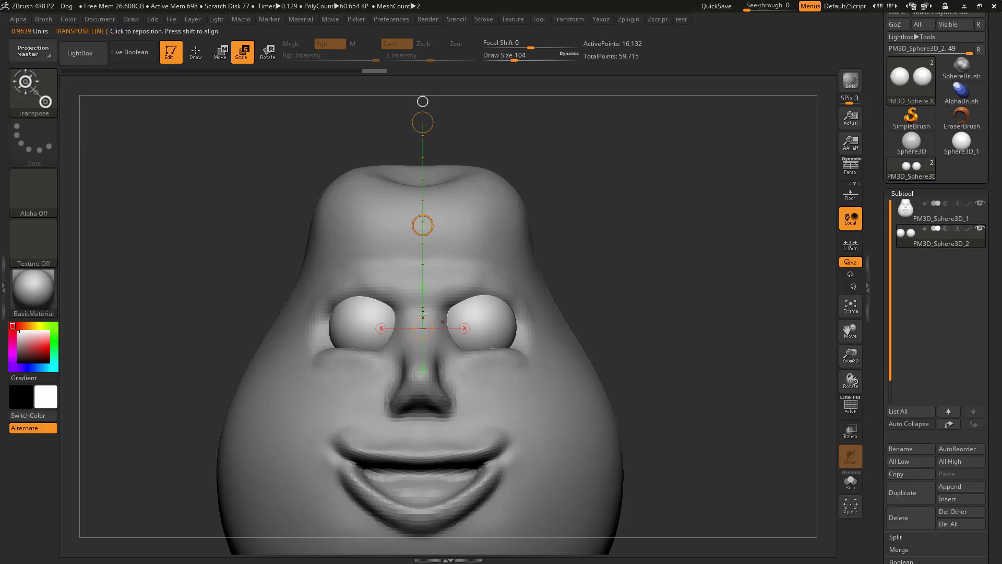
left_click_drag(621, 208, 623, 225, "alt")
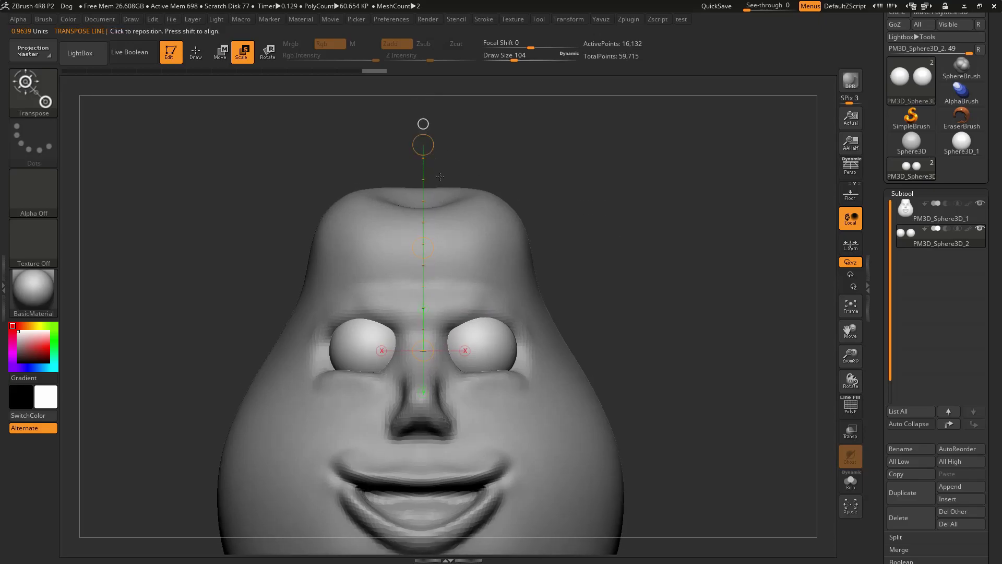
left_click_drag(423, 145, 441, 110)
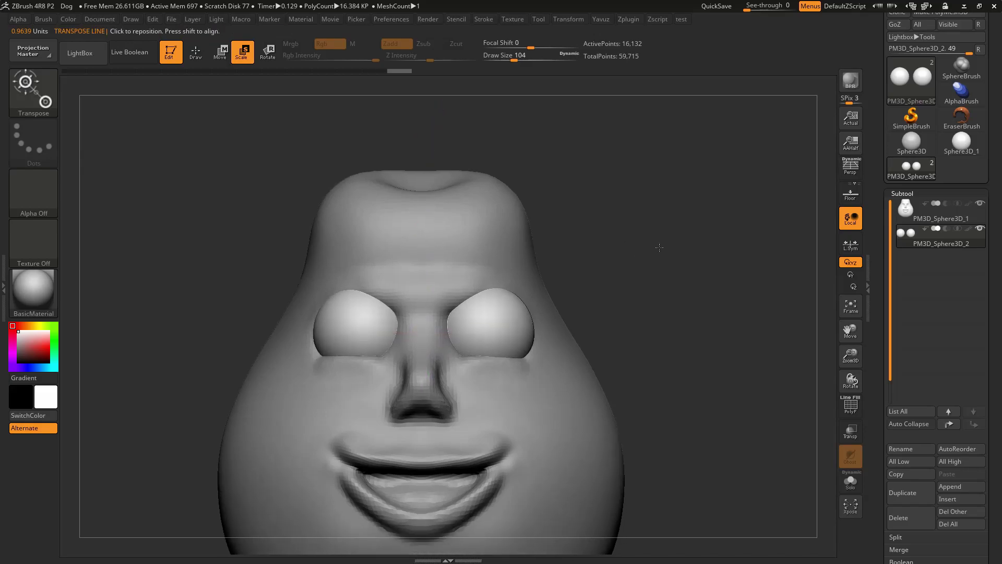
left_click_drag(631, 277, 630, 251)
key("q")
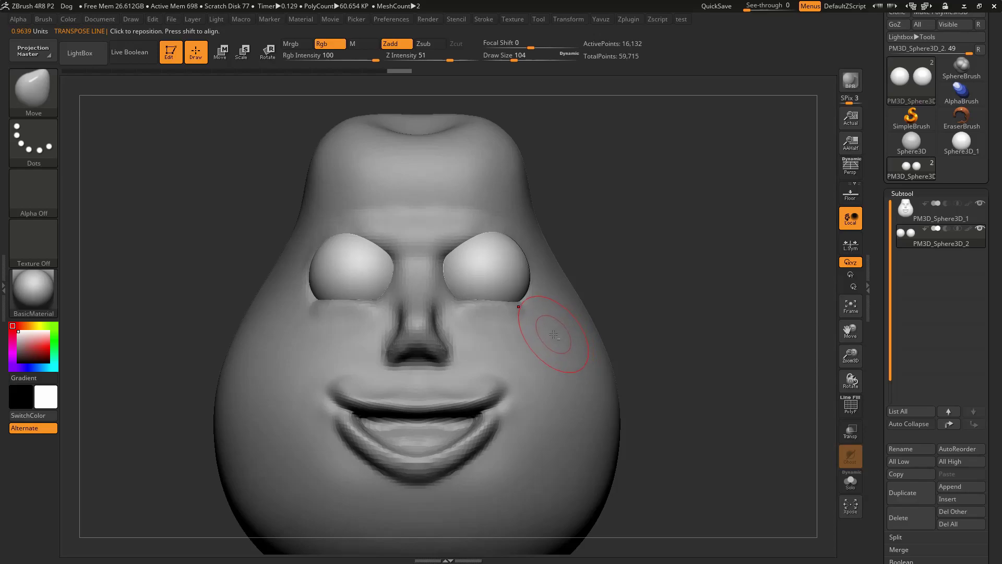
Step: Select the head subtool, view its side profile, and set Draw Size to 177
left_click(544, 314, "alt")
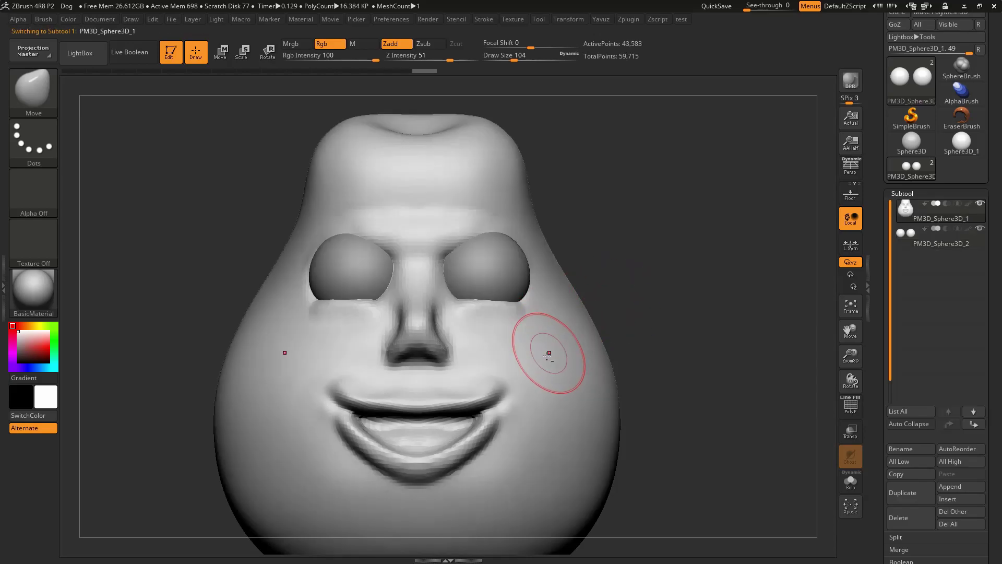
left_click_drag(627, 272, 553, 275, "alt")
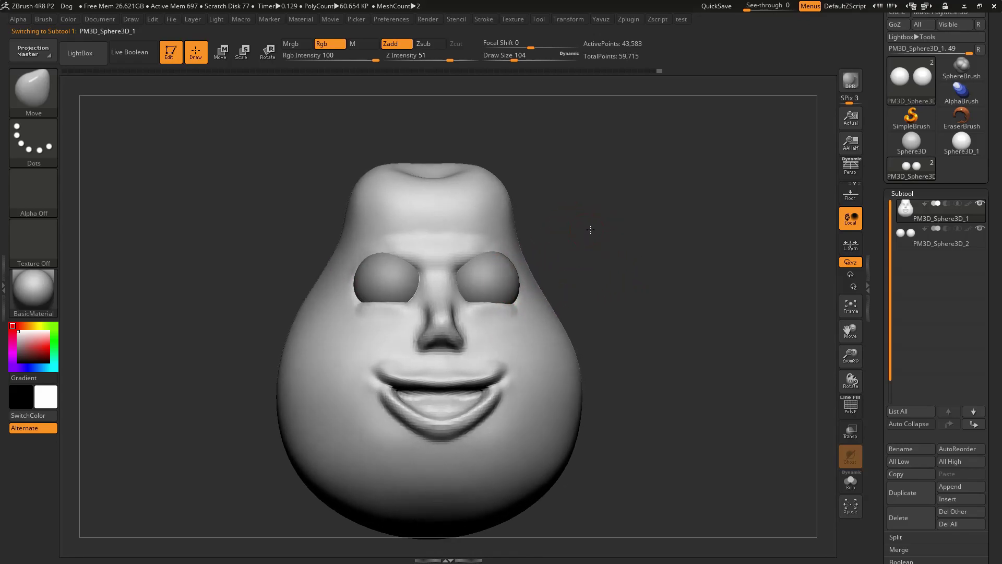
left_click_drag(615, 224, 577, 232)
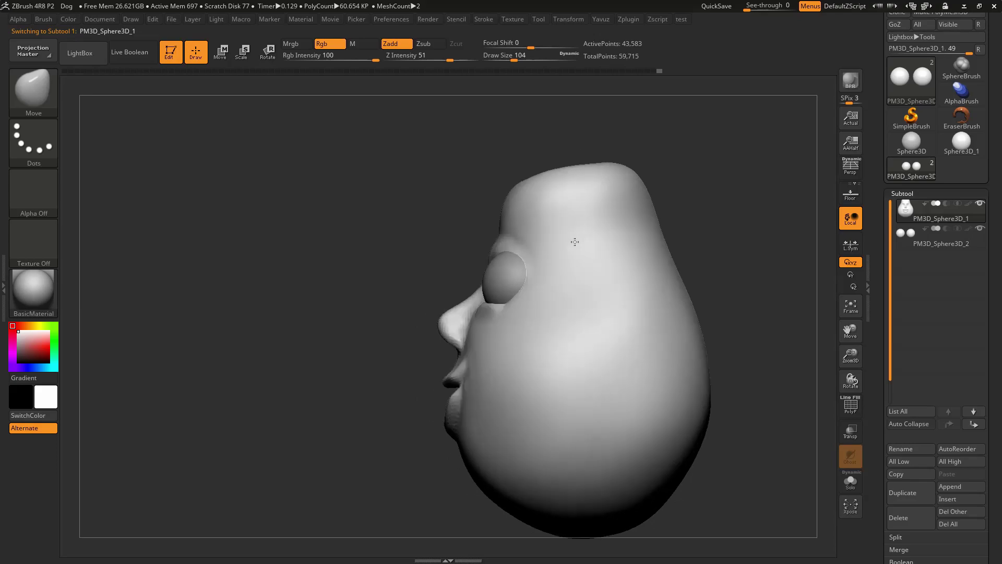
key("s")
left_click(730, 187)
Step: Return to a three-quarter top view and reselect the eye spheres subtool
mouse_move(732, 199)
left_mouse_down()
mouse_move(693, 207)
mouse_move(666, 192)
mouse_move(599, 250)
left_mouse_up()
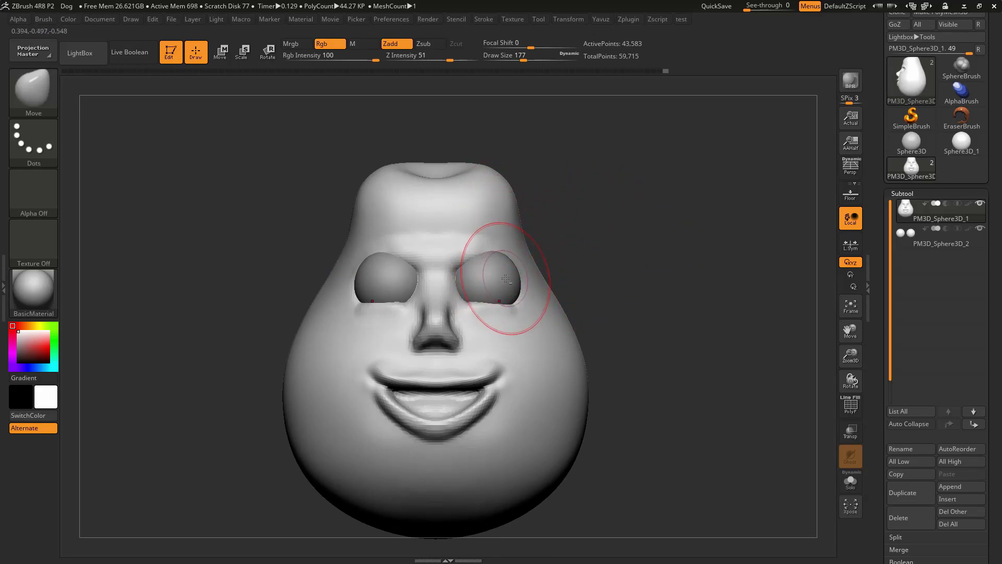
left_click_drag(615, 261, 619, 292)
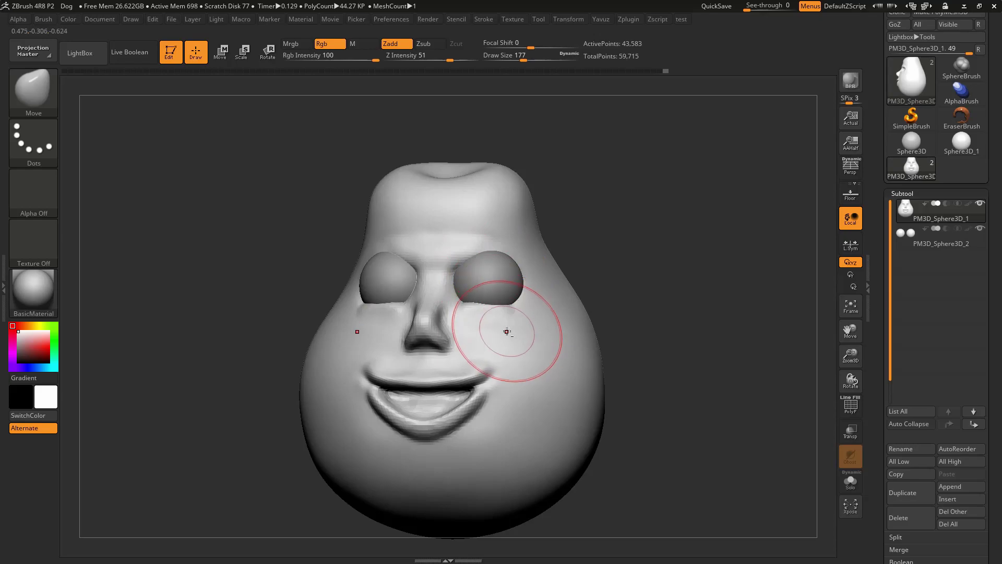
left_click(496, 293, "alt")
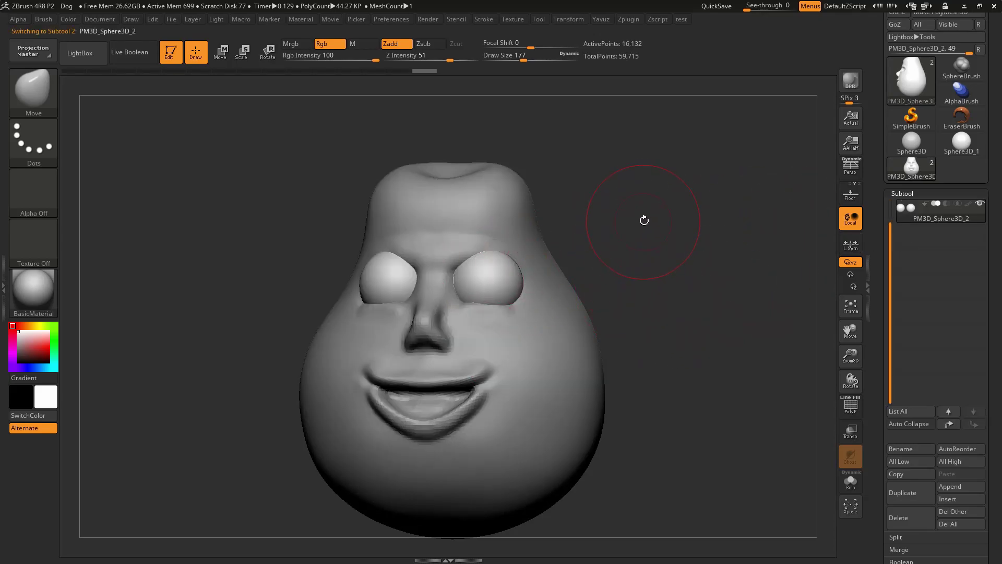
Step: Push both eye spheres slightly deeper into the head and check them from the front
left_click_drag(644, 219, 626, 214, "shift")
key("w")
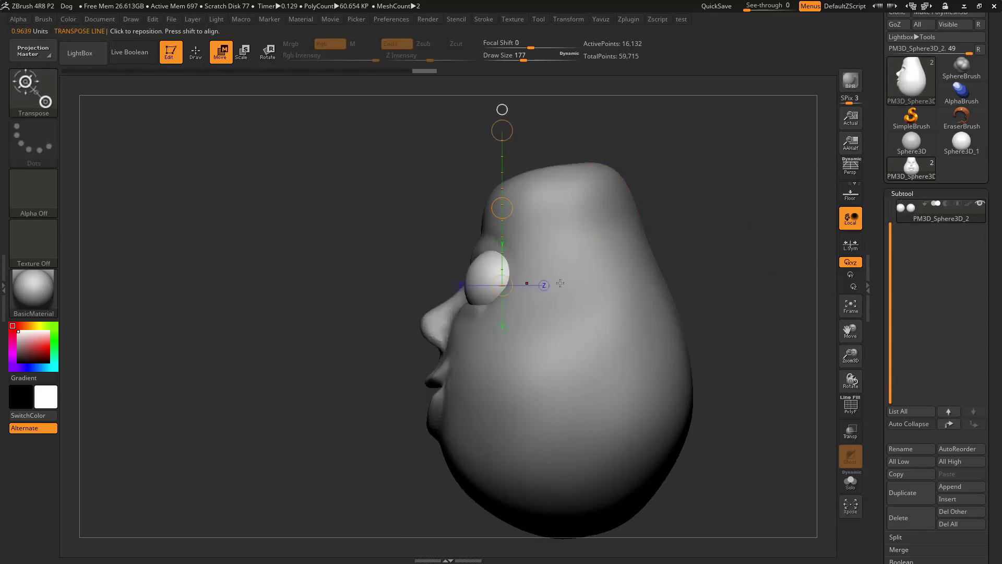
left_click(561, 281)
left_click_drag(580, 285, 582, 284)
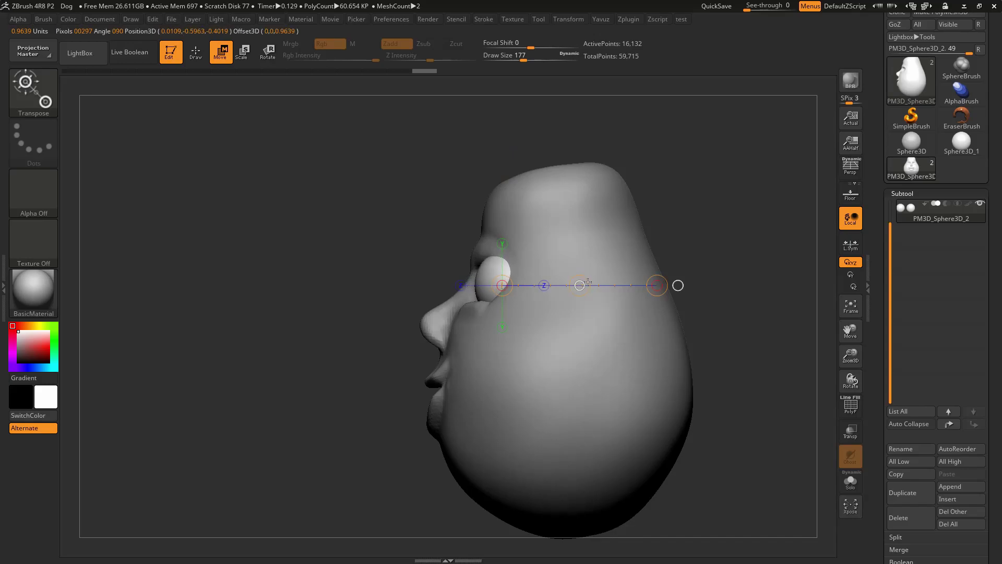
left_click_drag(743, 212, 710, 212, "shift")
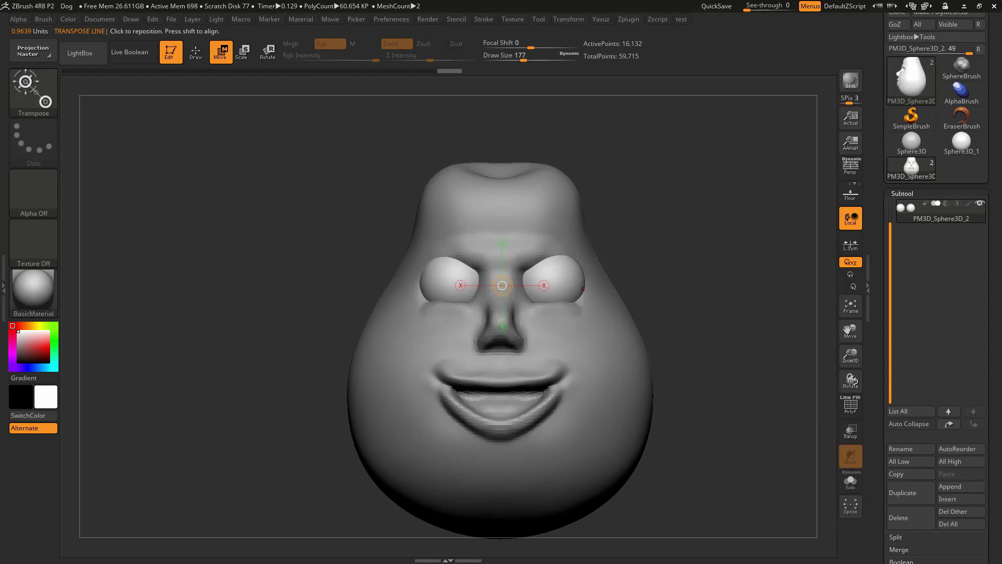
key("q")
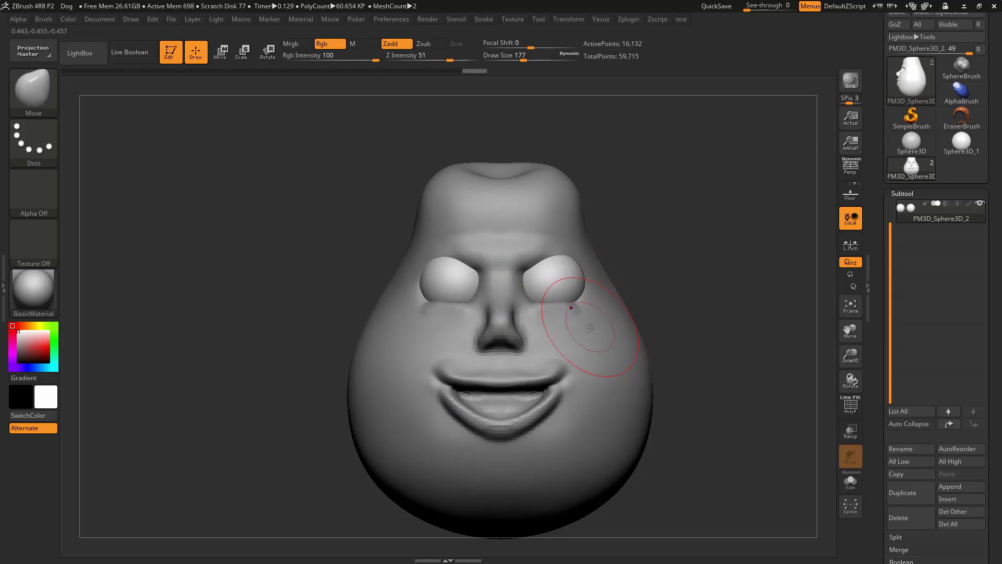
Step: Select the PM3D_Sphere3D_1 head subtool, zoom in, and reduce Draw Size to 149
left_click(904, 212)
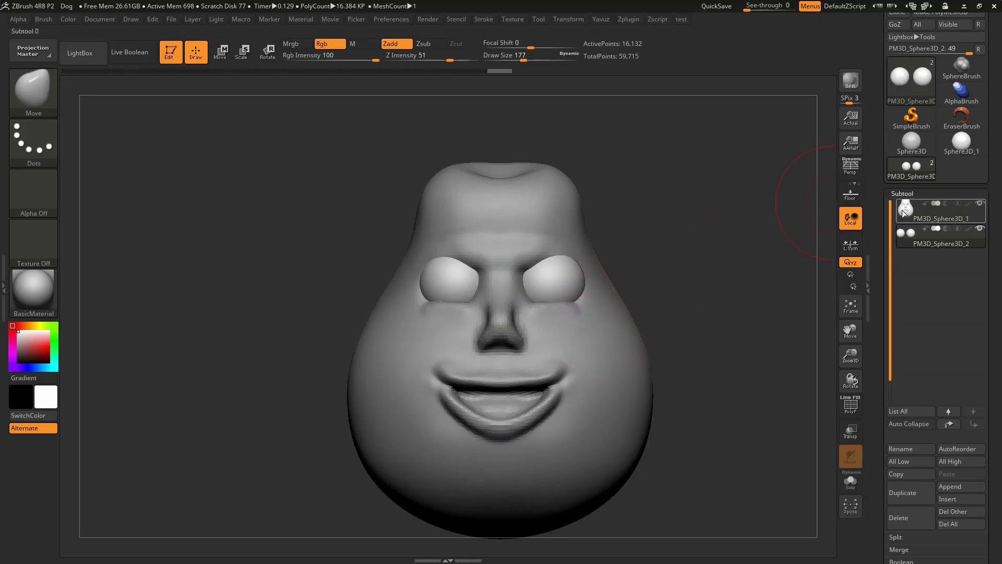
right_click_drag(656, 162, 604, 217, "ctrl")
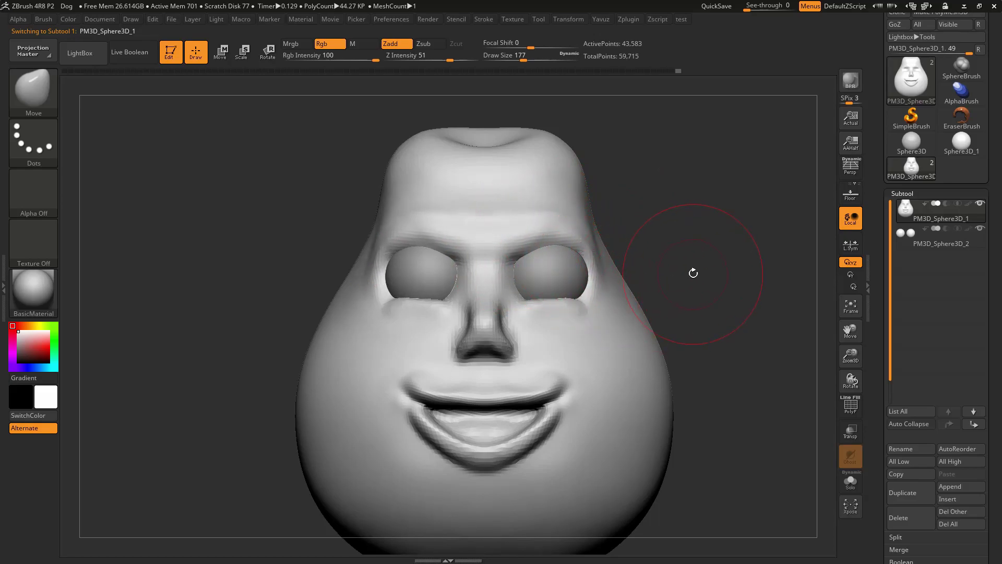
key("s")
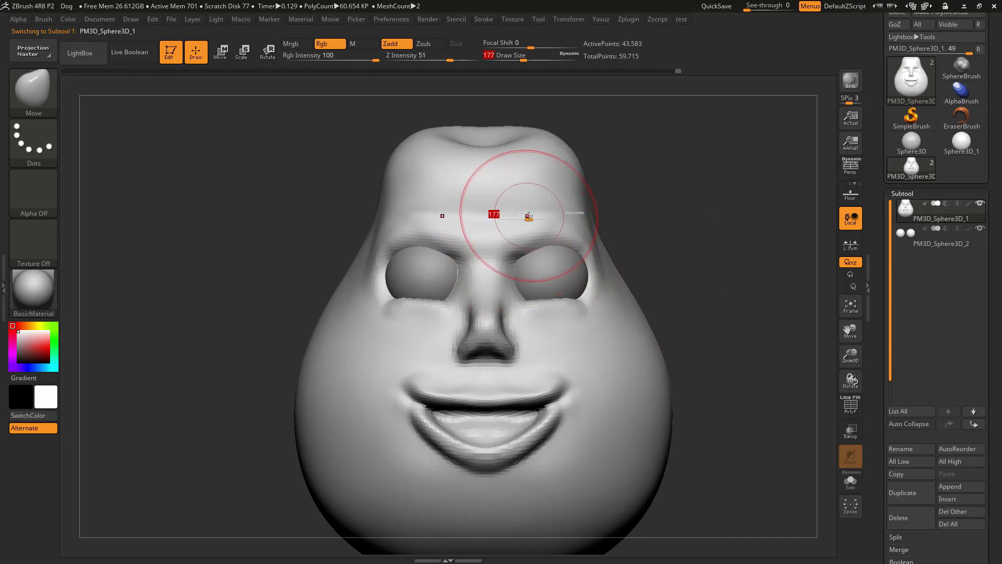
left_click_drag(528, 216, 517, 215)
key("shift")
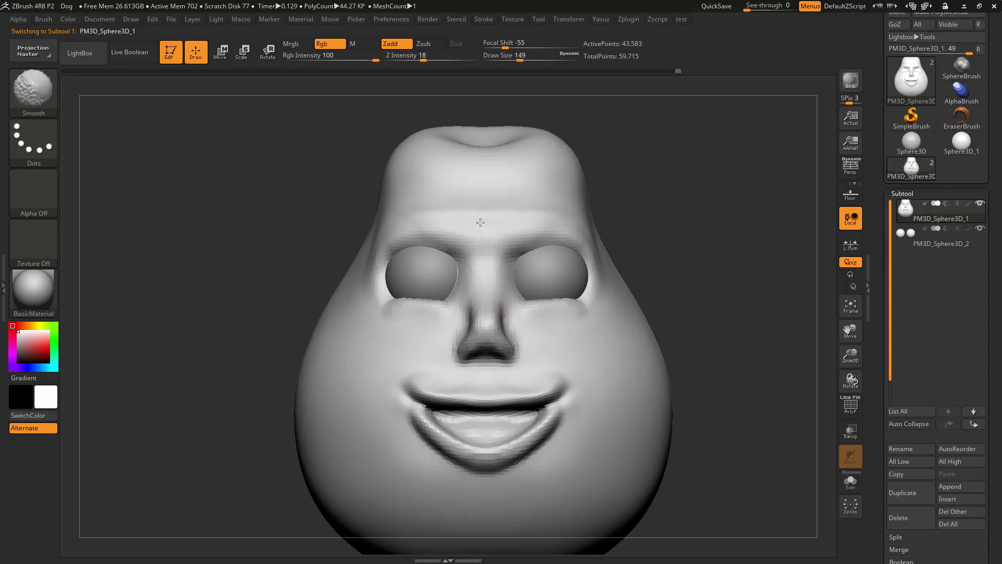
Step: Check the head's side profile, then enlarge the brush to 268
right_click_drag(530, 290, 649, 251)
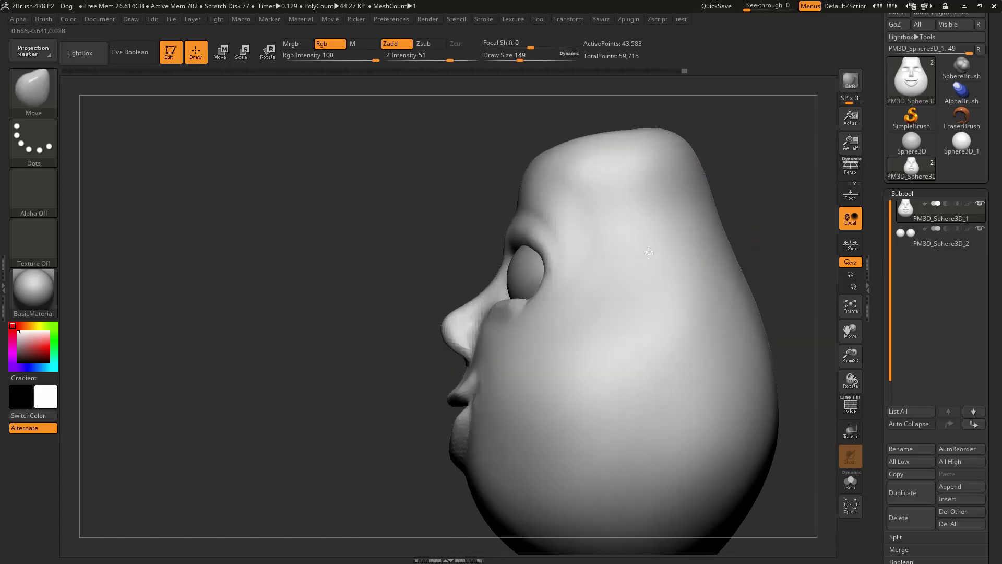
mouse_move(492, 308)
right_mouse_down()
mouse_move(369, 354)
mouse_move(423, 369)
mouse_move(628, 237)
right_mouse_up()
key("s")
left_click_drag(642, 222, 666, 222)
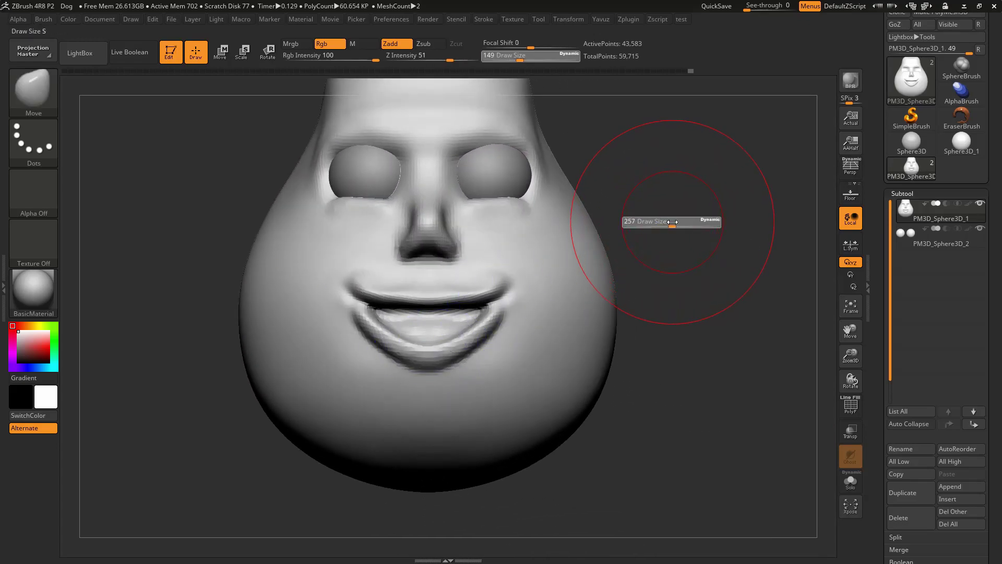
Step: Shrink the brush back to 149 and pull the upper lip down to close the mouth
key("x")
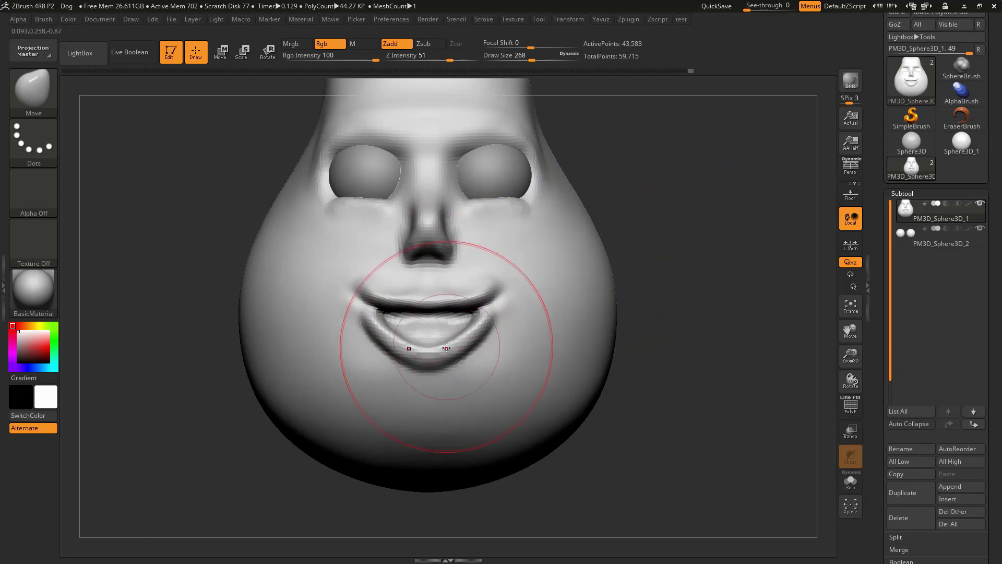
key("s")
mouse_move(481, 324)
left_mouse_down()
mouse_move(428, 350)
mouse_move(447, 329)
mouse_move(467, 347)
mouse_move(424, 294)
left_mouse_up()
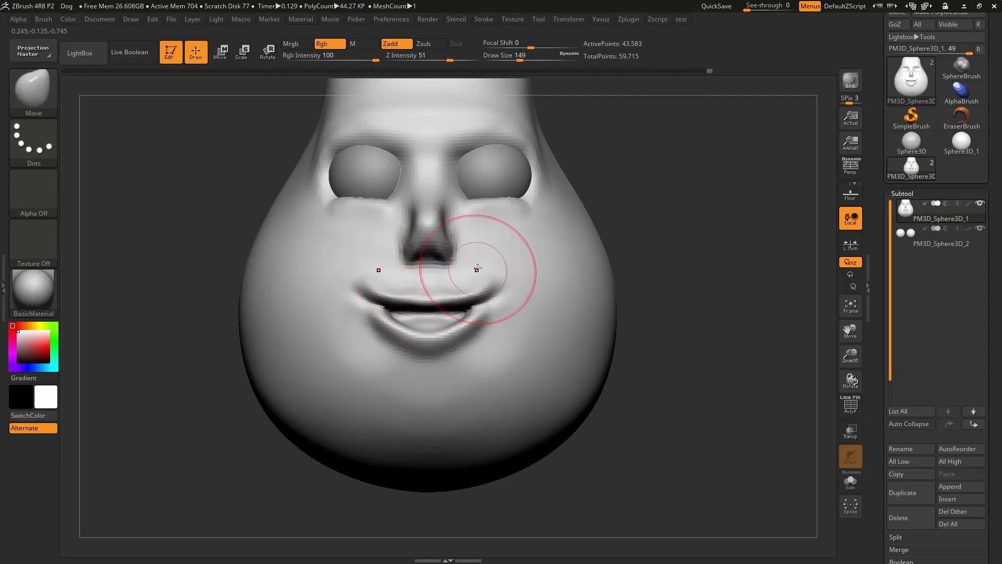
mouse_move(480, 257)
left_mouse_down()
mouse_move(458, 286)
mouse_move(475, 313)
mouse_move(458, 286)
mouse_move(492, 307)
left_mouse_up()
key("shift")
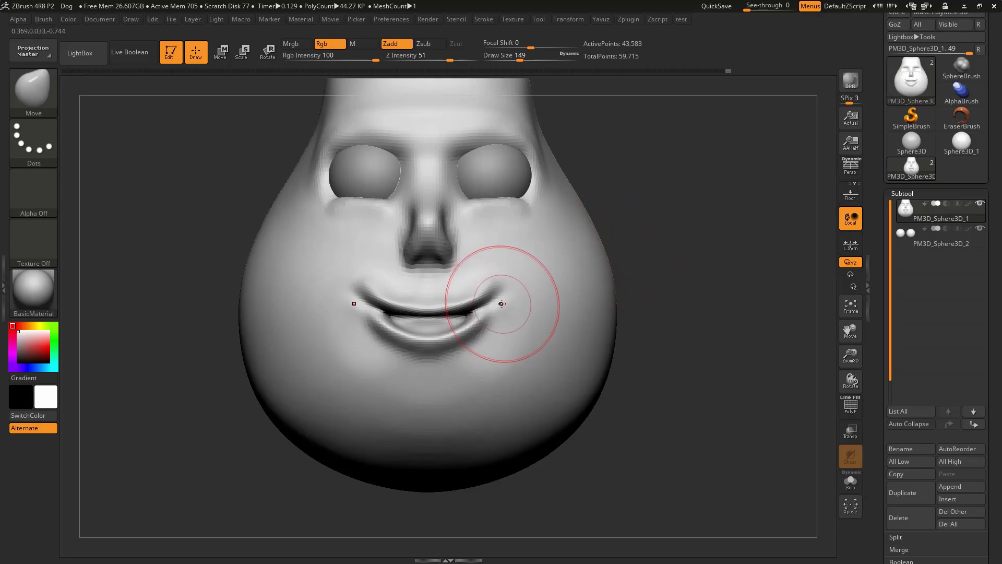
Step: Soften and reshape both mouth corners with the Clay brush
key("b")
key("c")
key("l")
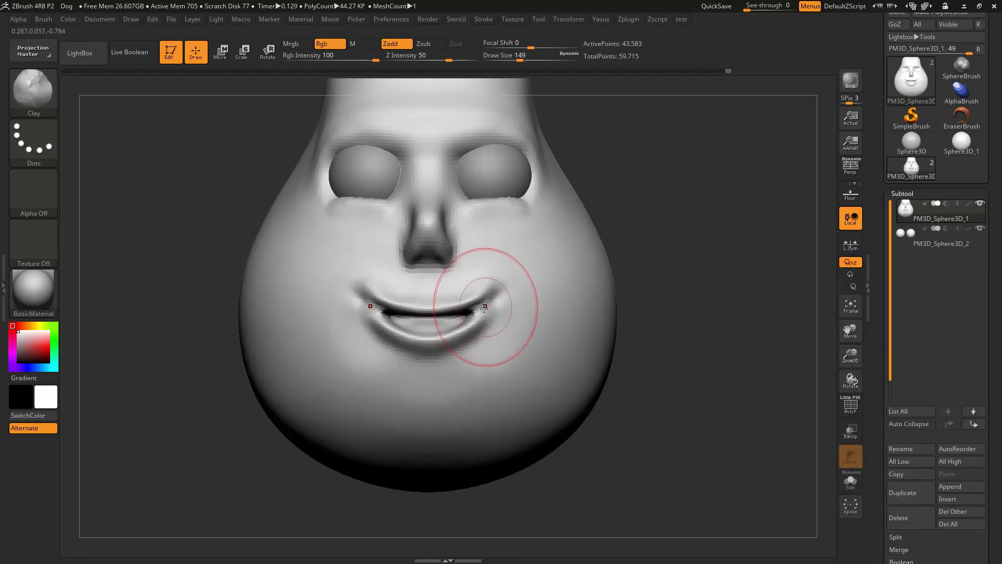
left_click_drag(494, 287, 486, 286)
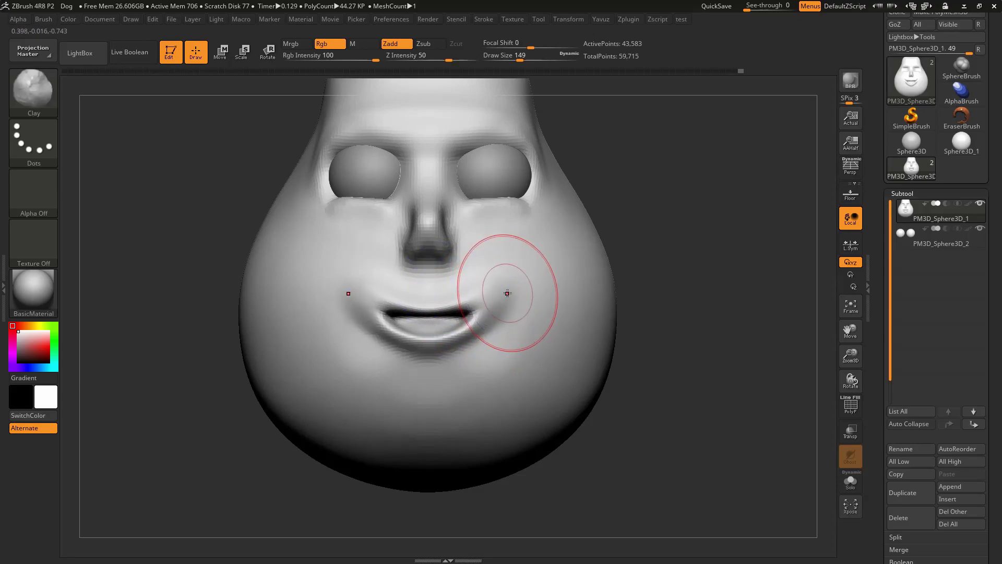
key("b")
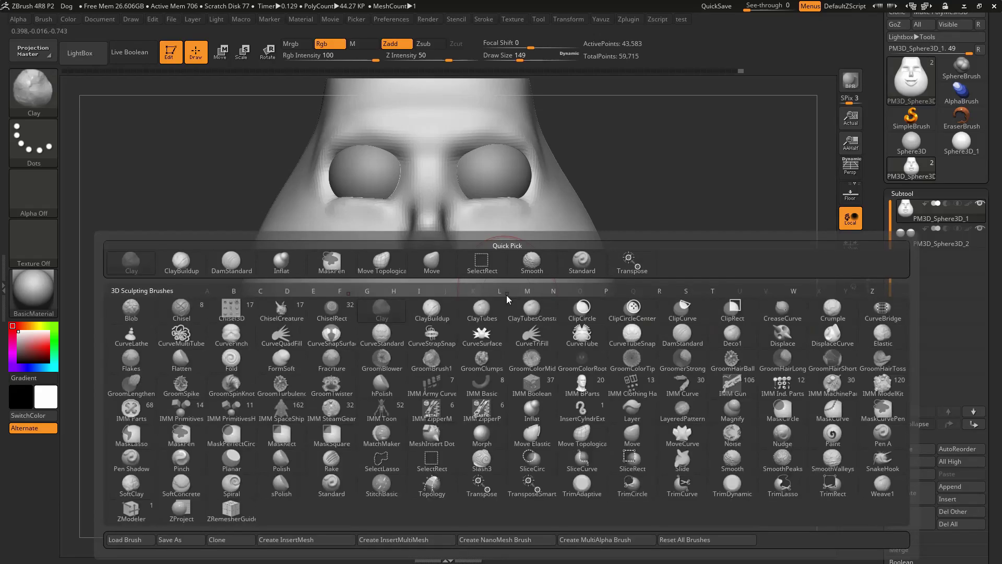
Step: Carve creases along the mouth line with DamStandard at Draw Size 97
key("b")
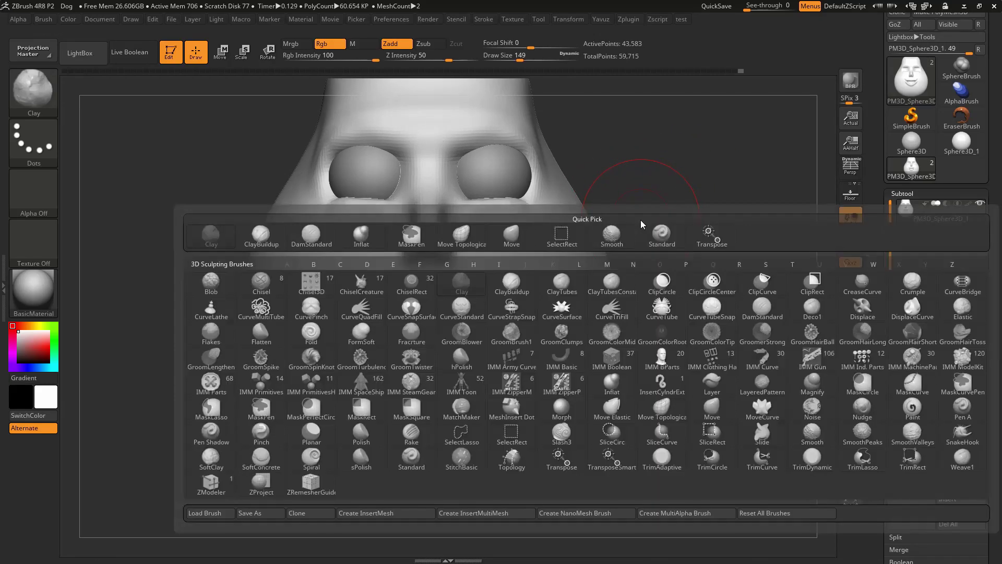
key("d")
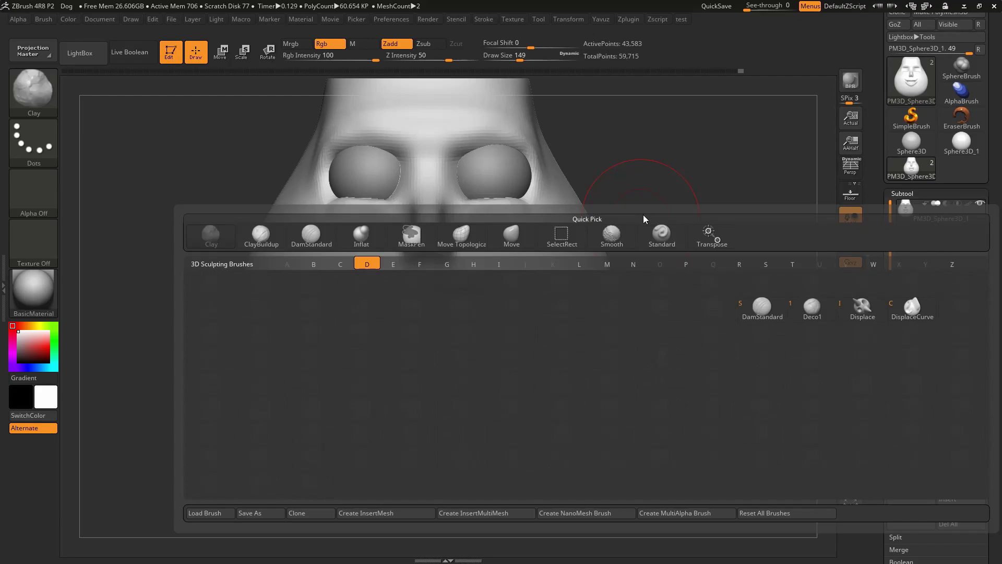
key("s")
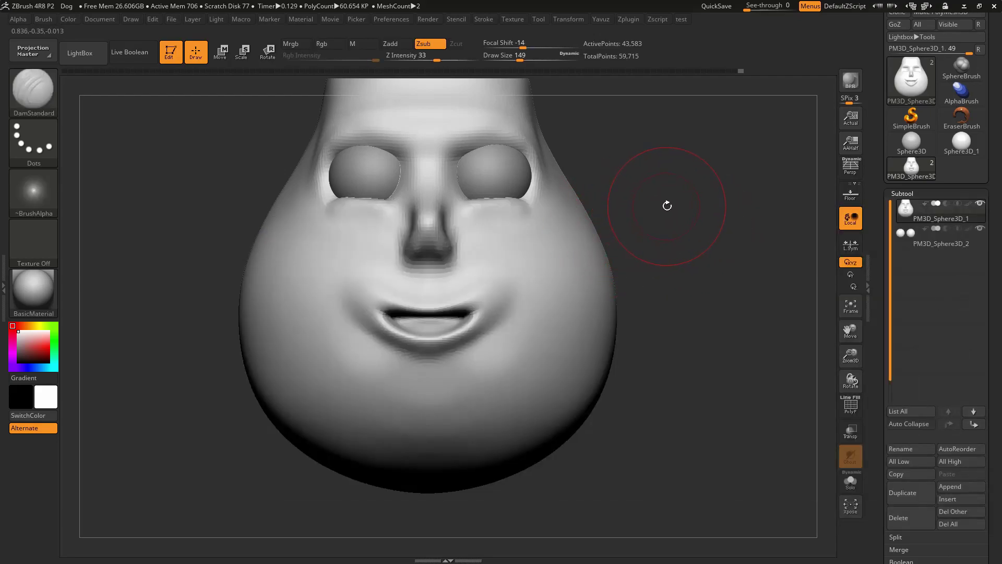
type("s97")
left_click_drag(664, 207, 660, 242)
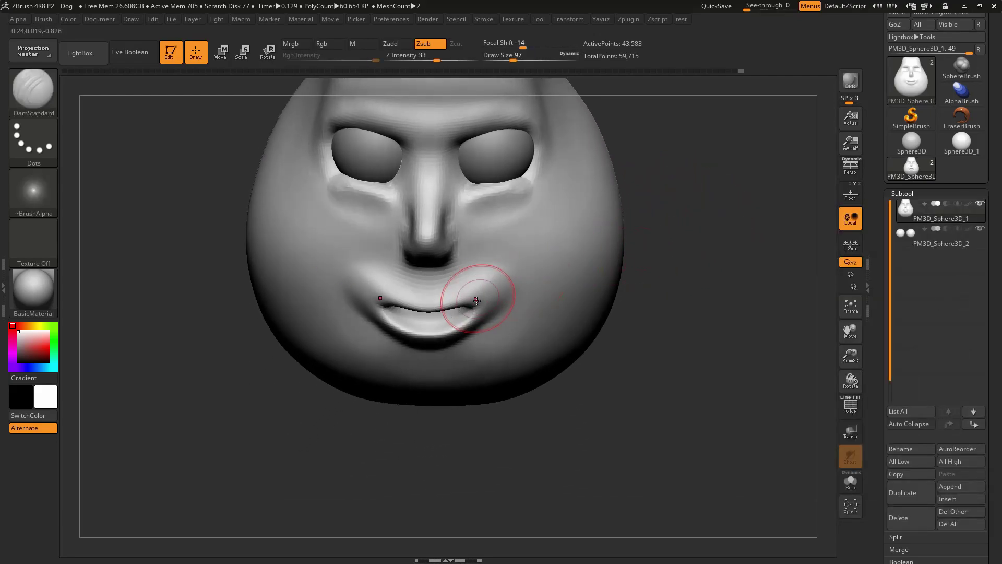
left_click_drag(379, 302, 475, 303)
mouse_move(363, 289)
left_mouse_down()
mouse_move(495, 291)
mouse_move(425, 297)
left_mouse_up()
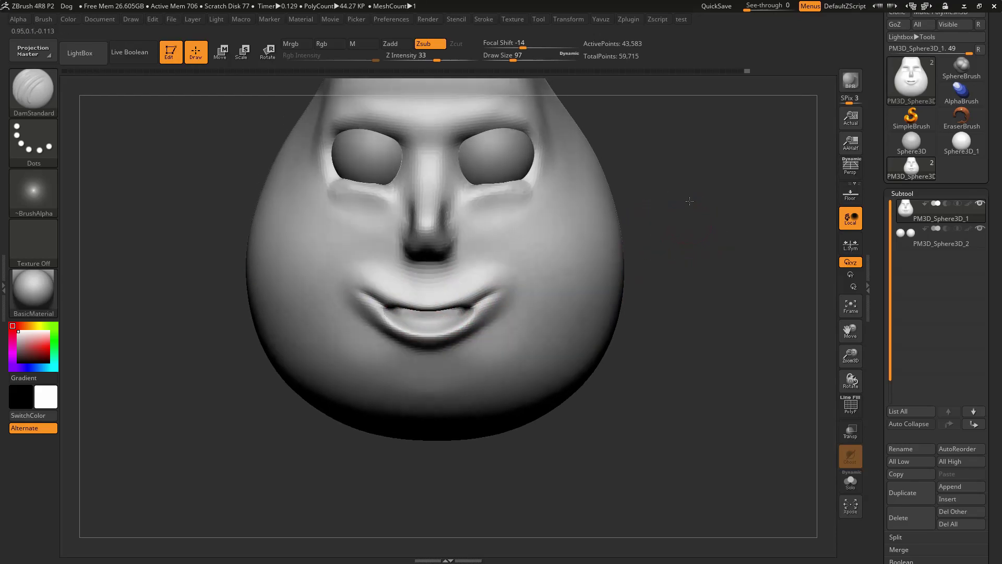
Step: Carve and deepen the lower-lip crease, then smooth it
left_click_drag(647, 250, 677, 191, "shift")
left_click_drag(397, 319, 458, 320)
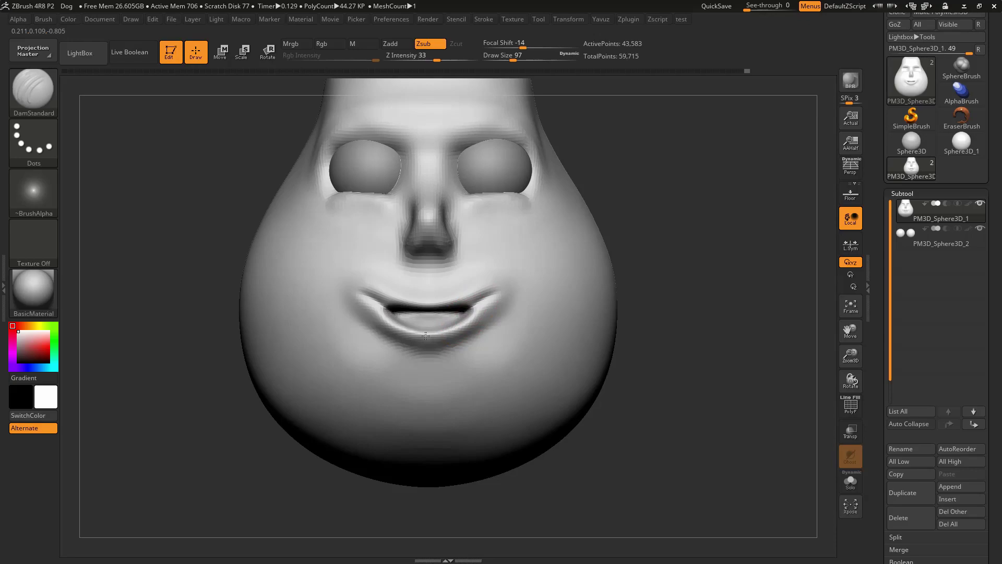
left_click_drag(357, 297, 487, 290)
left_click_drag(353, 290, 506, 286)
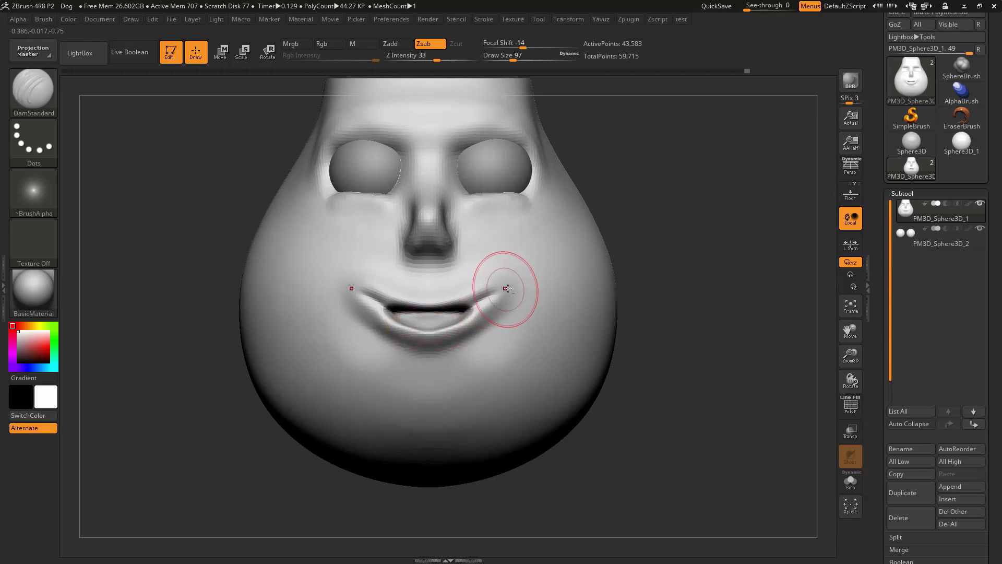
mouse_move(293, 294)
left_mouse_down()
mouse_move(556, 296)
mouse_move(492, 294)
mouse_move(502, 290)
left_mouse_up()
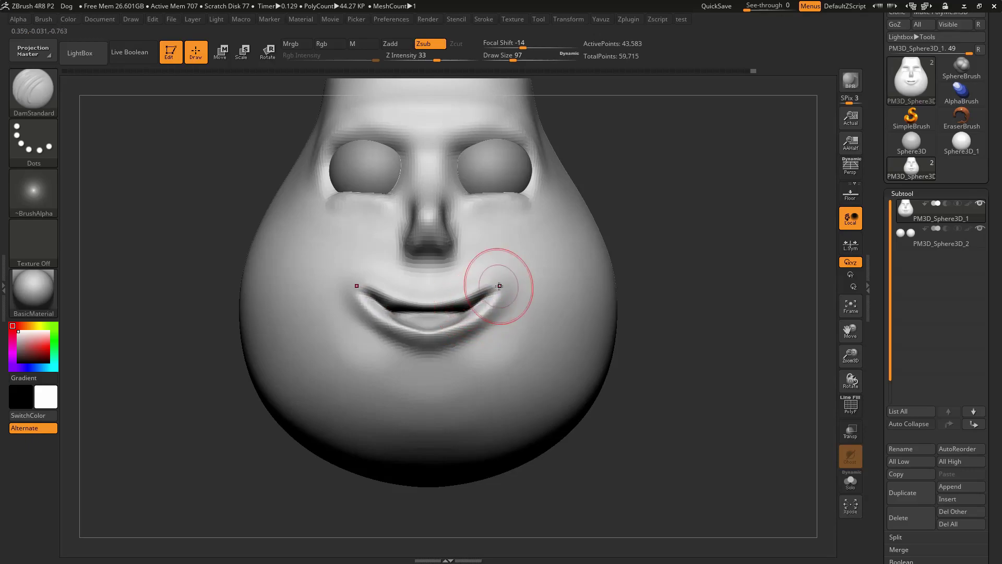
key("shift")
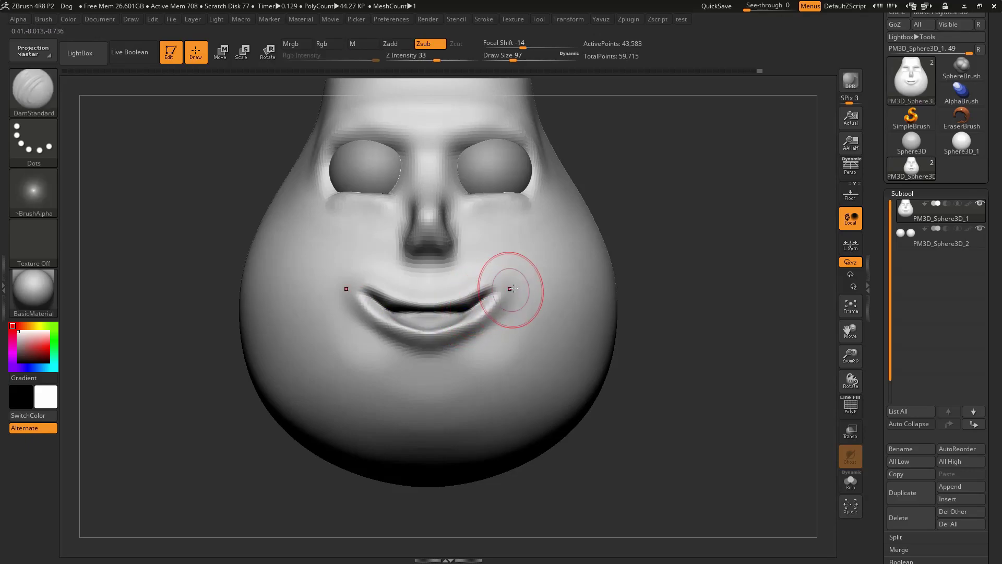
mouse_move(512, 291)
right_mouse_down()
mouse_move(490, 311)
mouse_move(683, 246)
mouse_move(611, 247)
mouse_move(638, 280)
right_mouse_up()
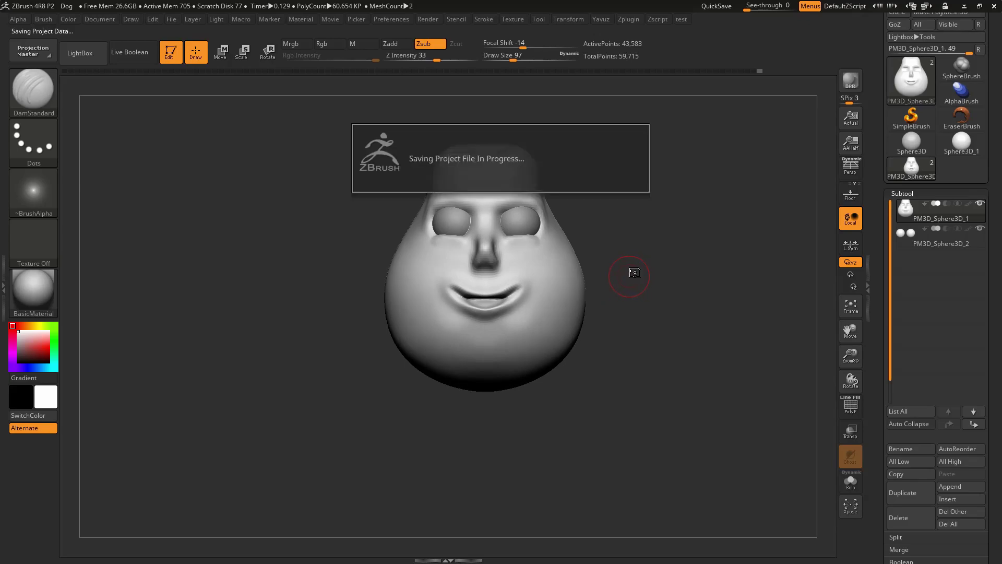
Step: Turn the head slightly to inspect the finished smile before saving
left_click_drag(624, 269, 619, 248)
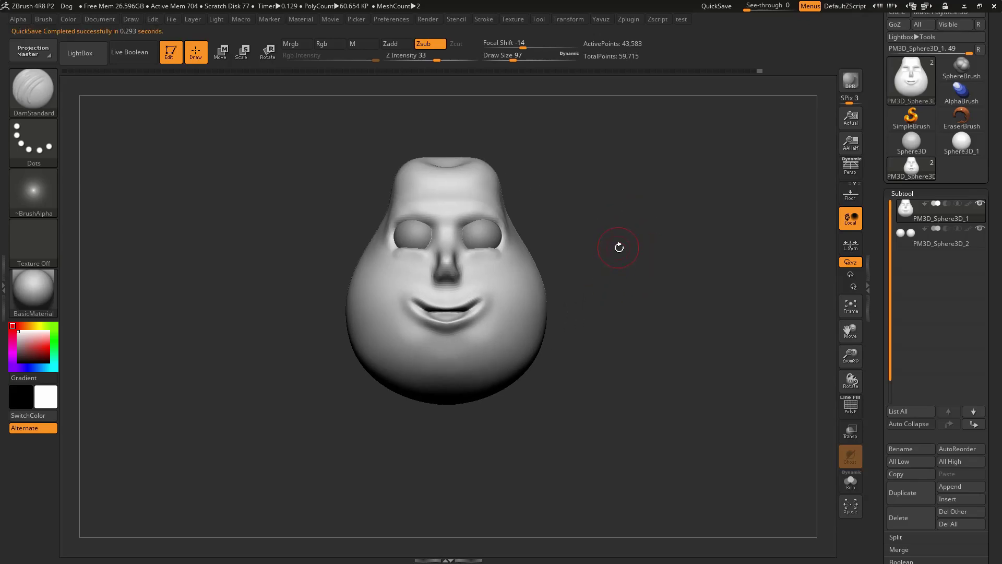